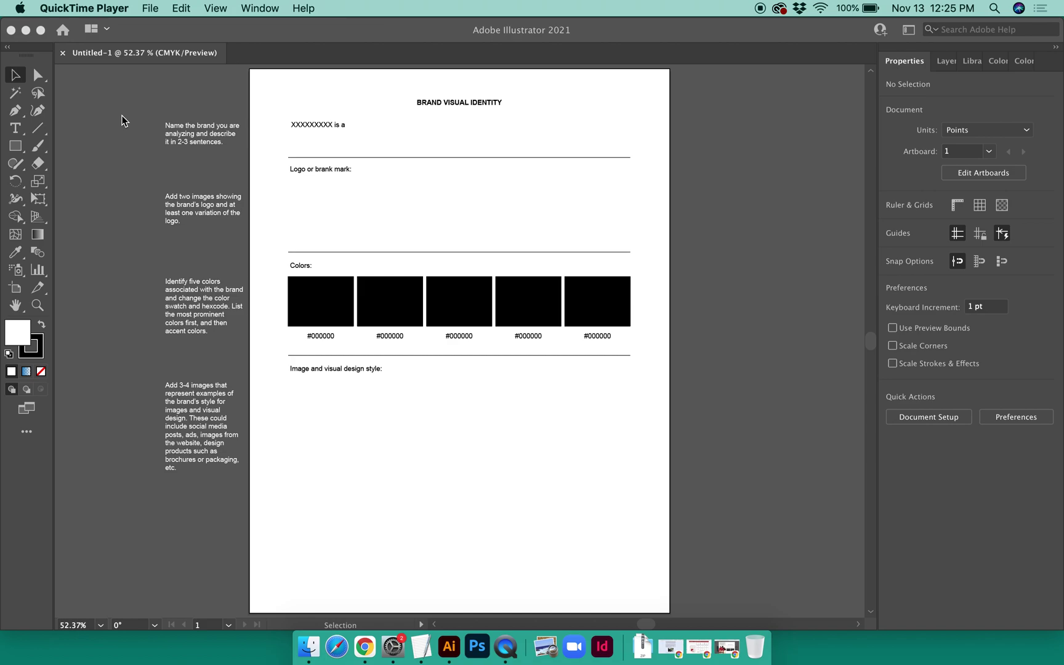
Place wsu1–wsu4.jpeg from Desktop > logos and drop wsu1.jpeg onto the artboard at 1995 × 1331 pt
left_click(113, 173)
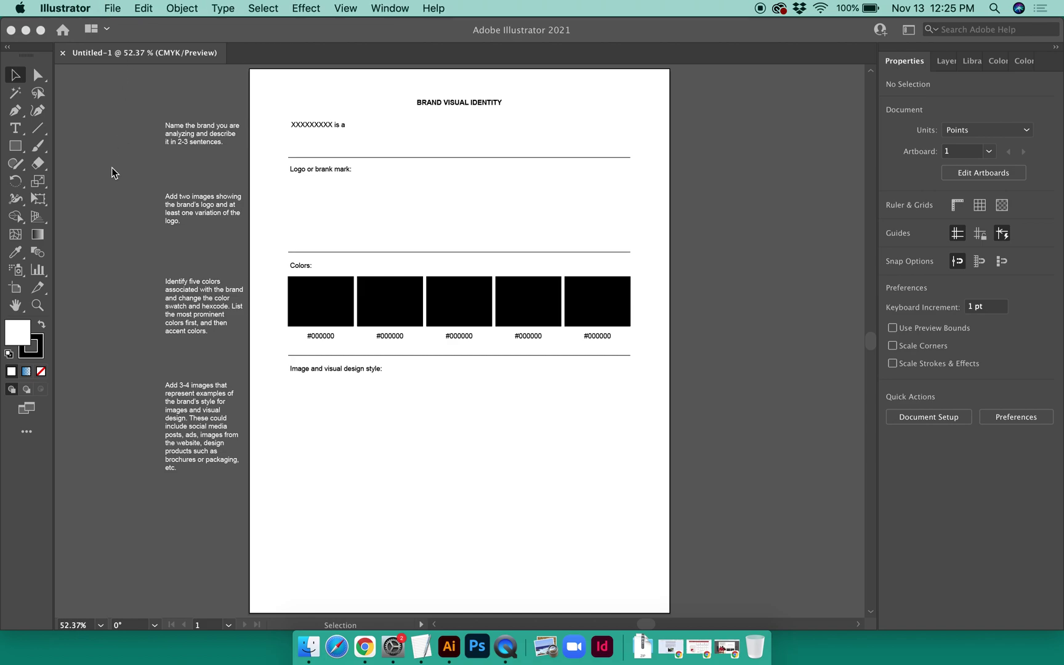
left_click(115, 10)
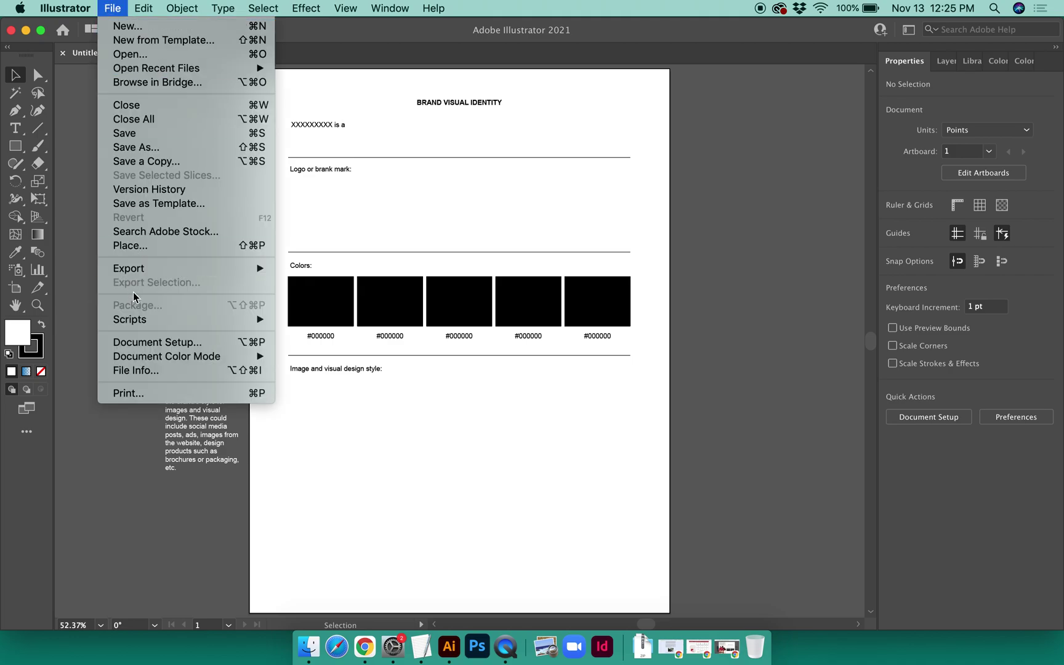
left_click(134, 246)
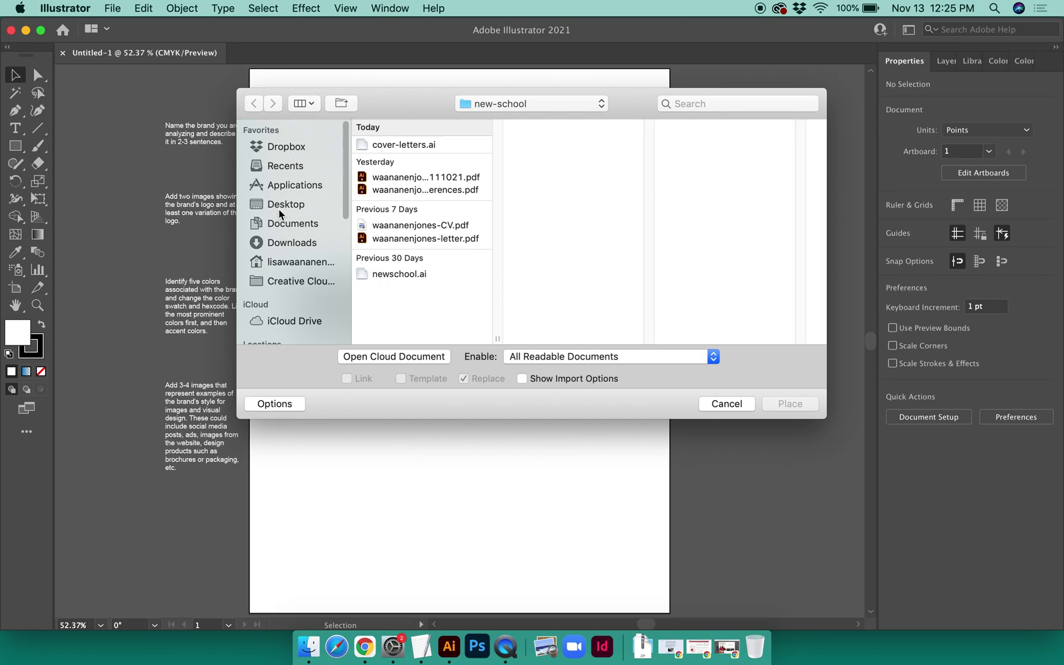
left_click(280, 209)
left_click(385, 145)
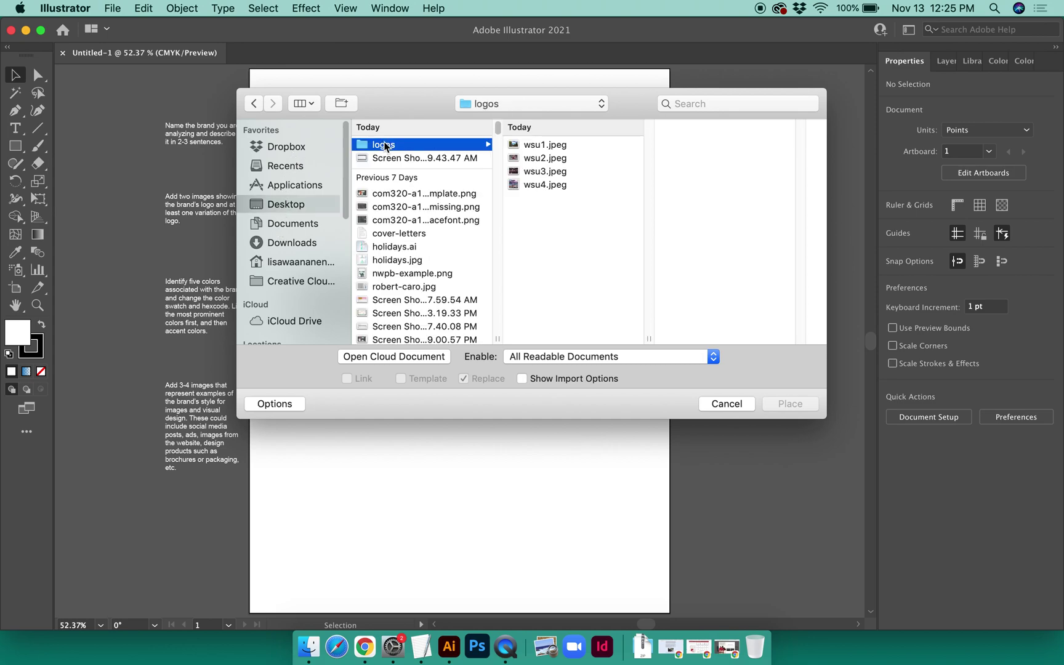
left_click(539, 147)
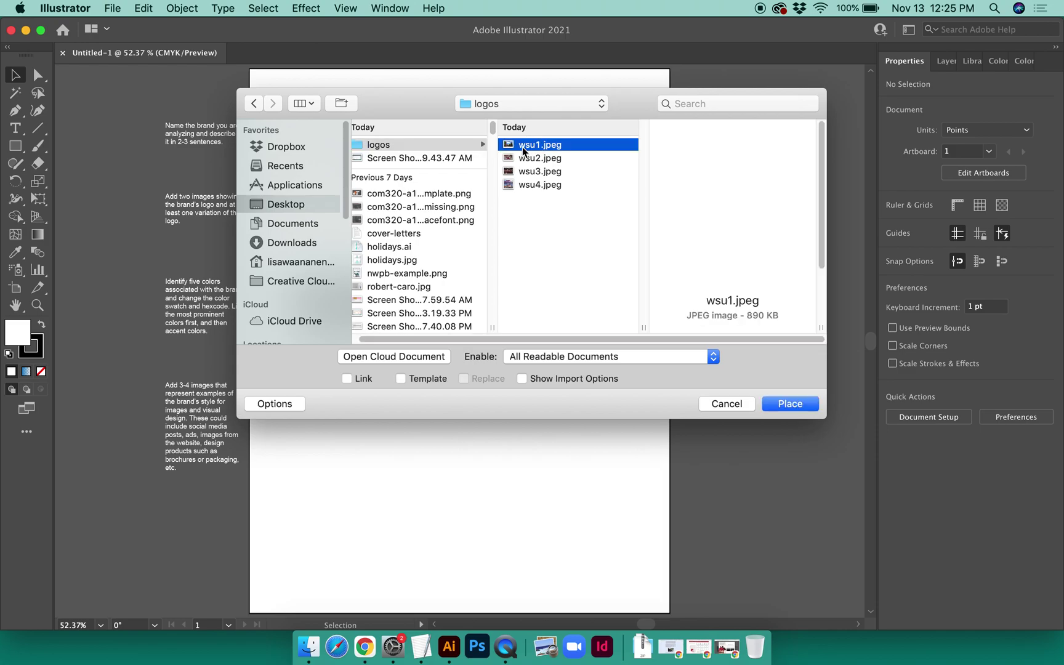
left_click(522, 185, "shift")
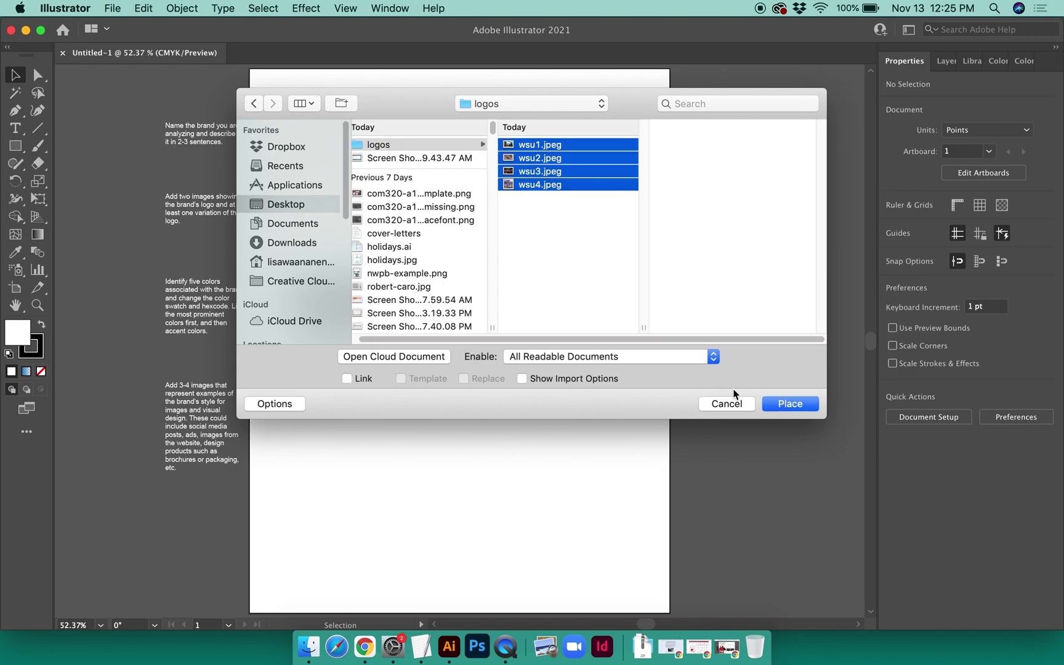
left_click(791, 404)
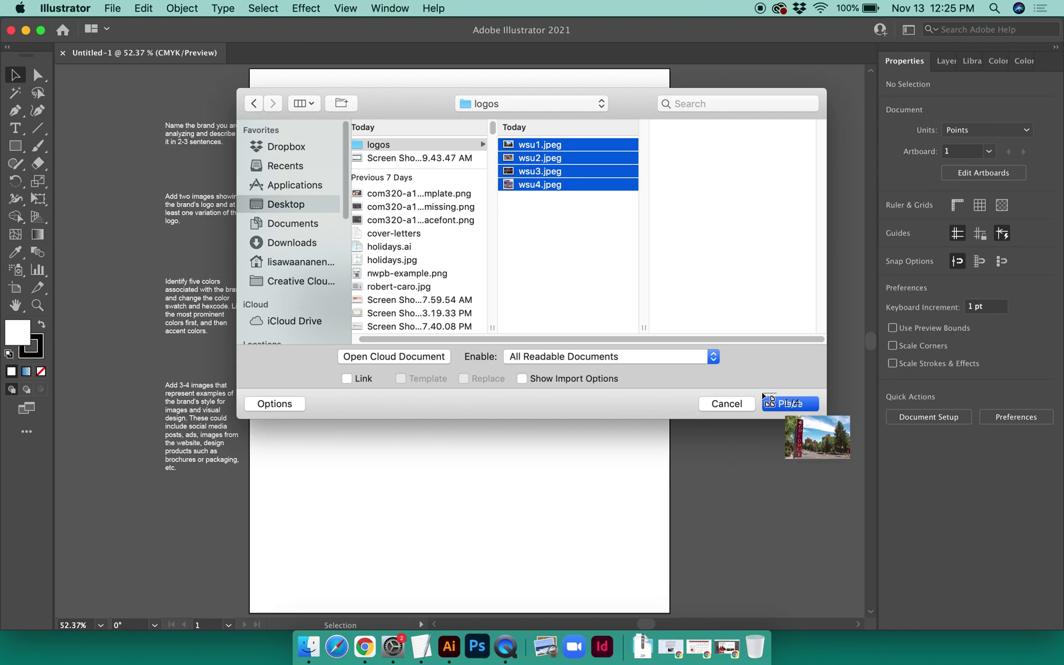
left_click(179, 362)
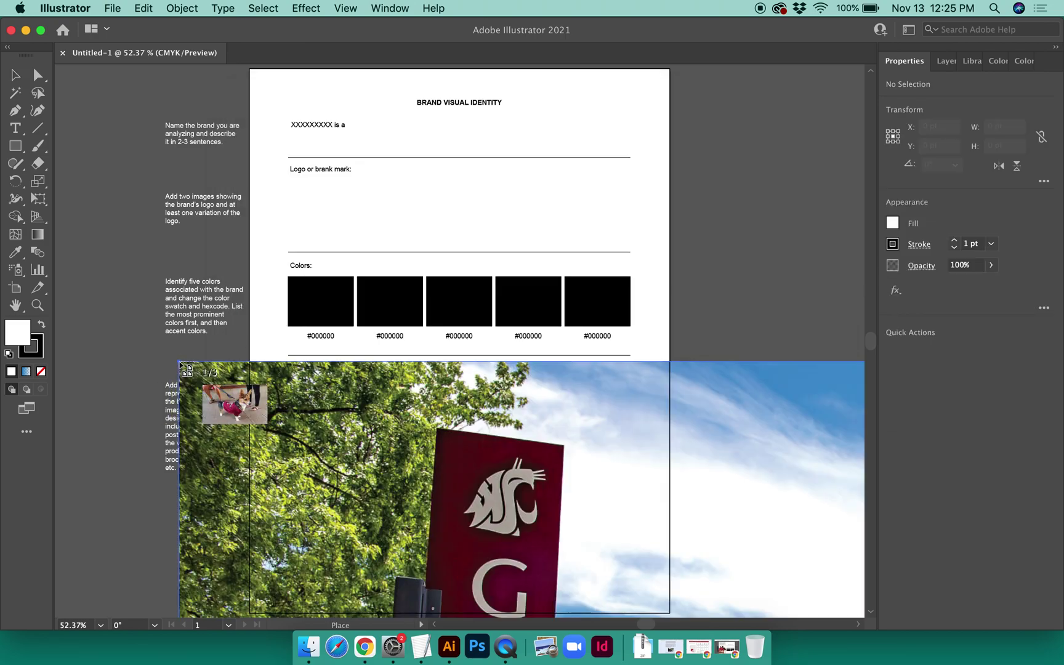
Drop the remaining three photos: the close-up, the confetti graduation and the building
left_click(377, 313)
left_click(468, 191)
left_click(575, 137)
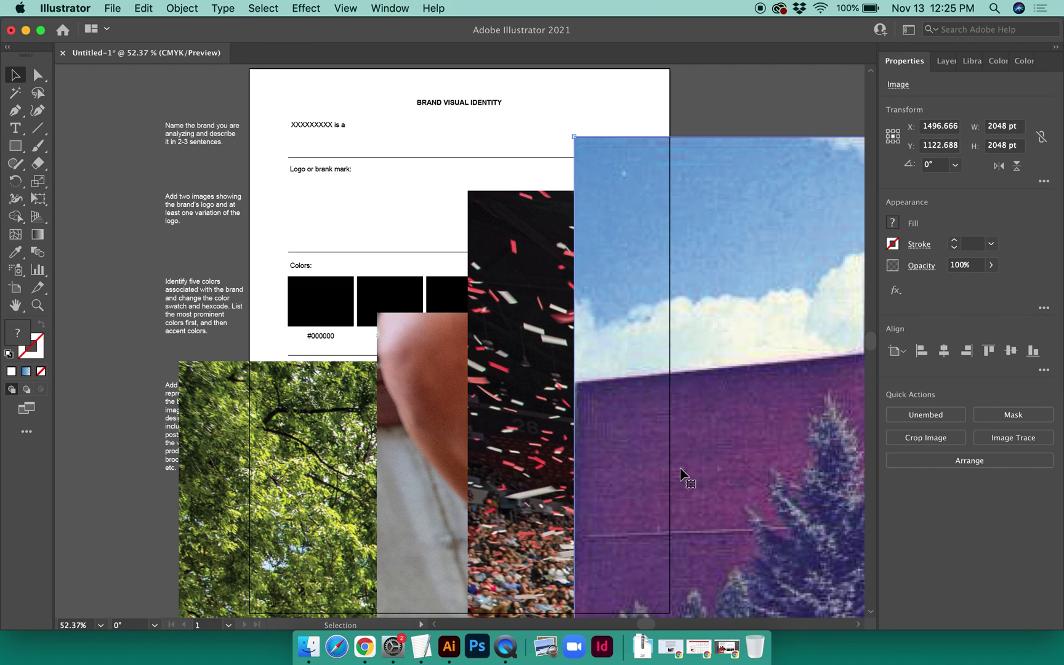
Move the 1964/2021 building photo to the page's top-left and shrink it to 242 × 242 pt
left_click_drag(601, 183, 247, 102)
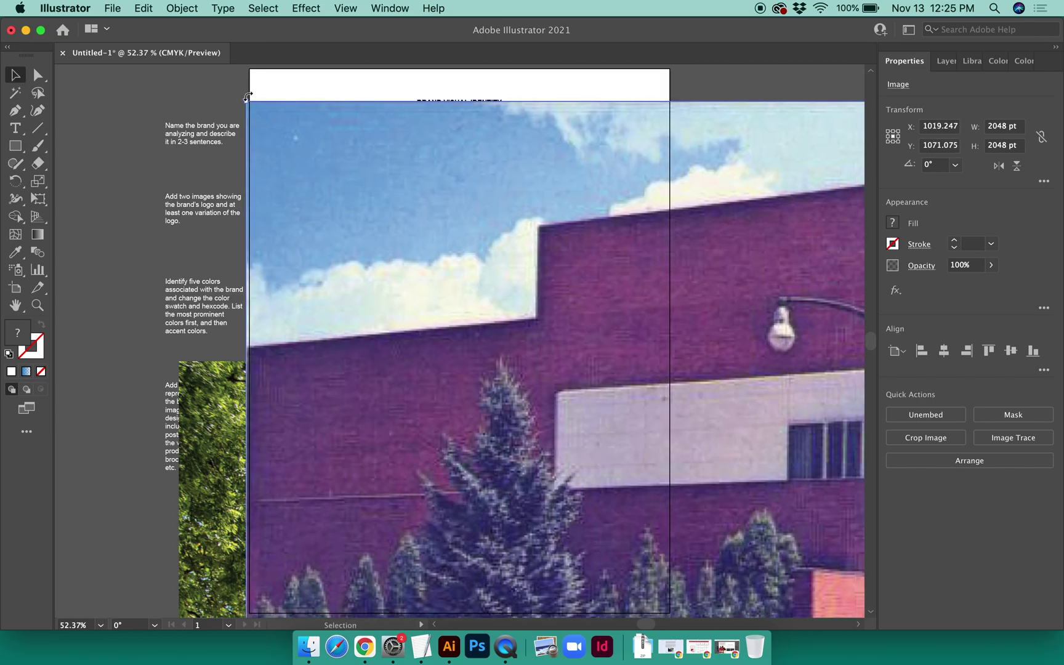
left_click_drag(246, 100, 663, 488)
left_click_drag(771, 592, 190, 161)
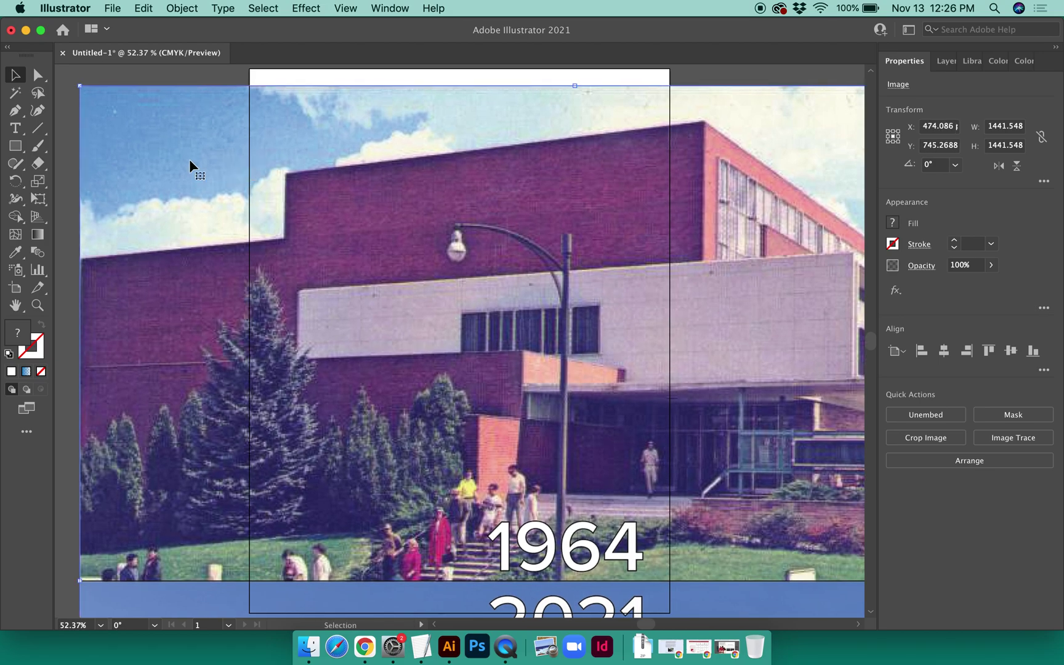
key("super+minus")
key("super+minus")
key("super+minus")
key("super+minus")
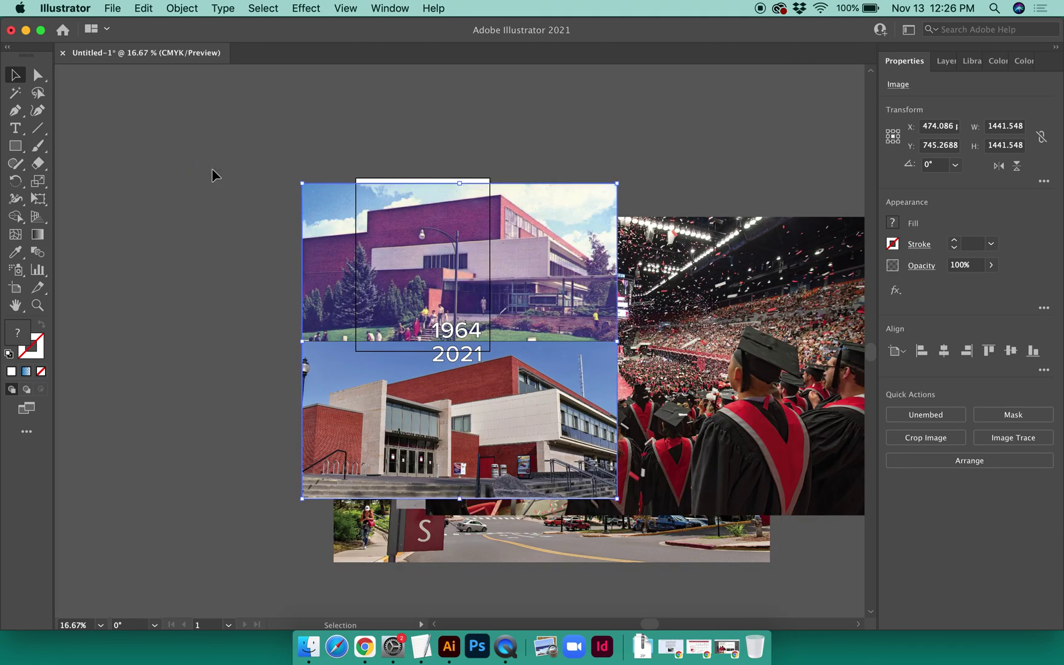
left_click_drag(618, 497, 356, 236)
left_click(562, 284)
Scale the graduation photo uniformly to 20% and move it above the page
left_click(182, 8)
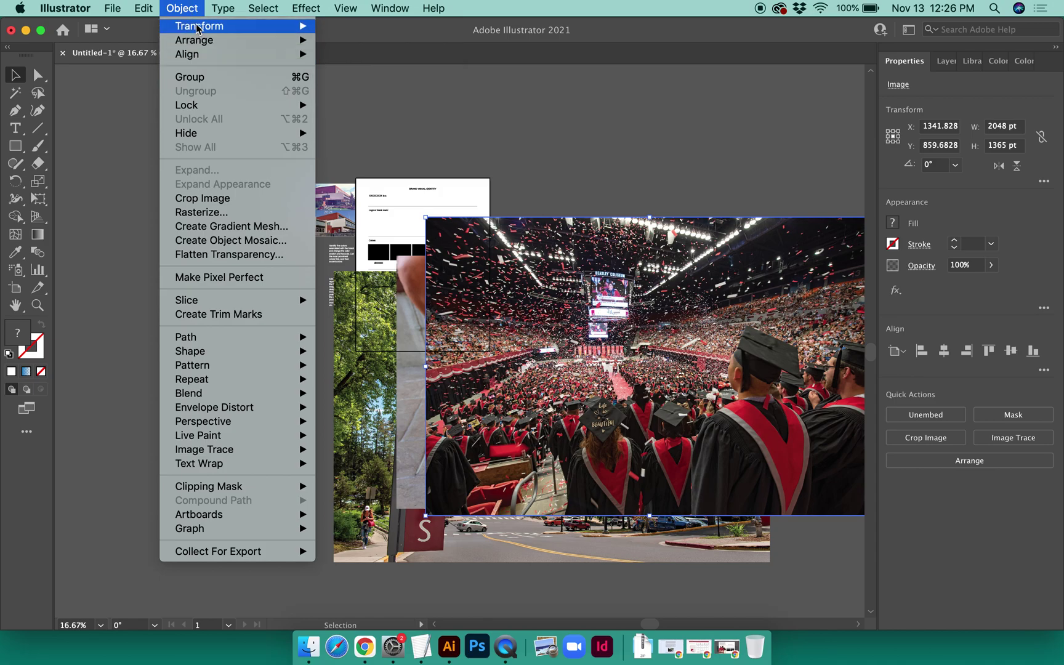
mouse_move(199, 26)
left_click(375, 99)
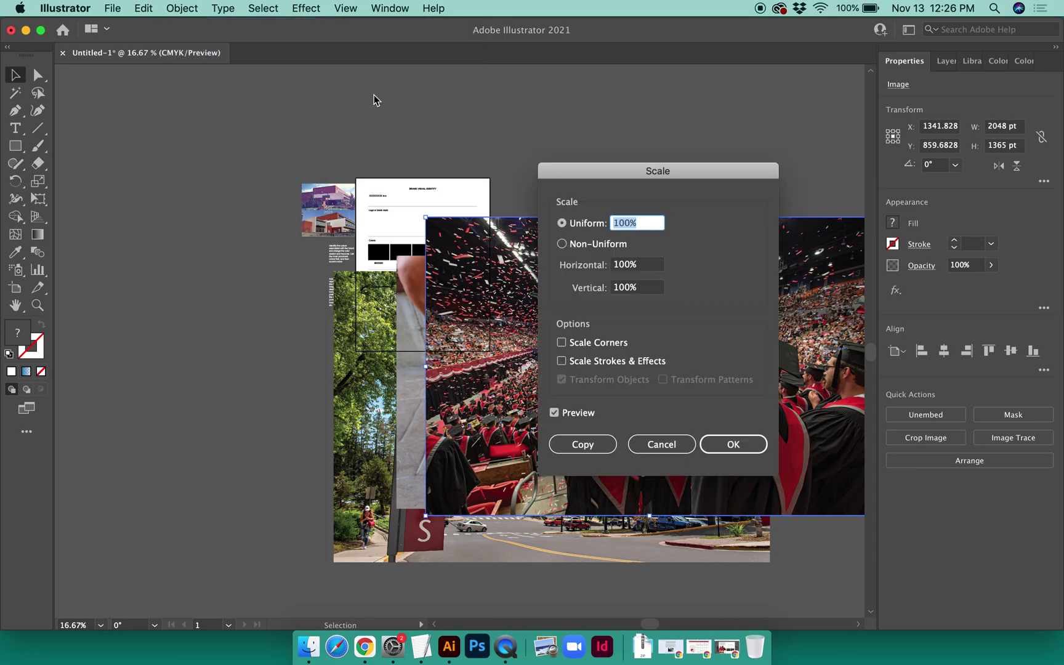
left_click(624, 224)
left_click_drag(626, 225, 603, 223)
type("2")
left_click(751, 453)
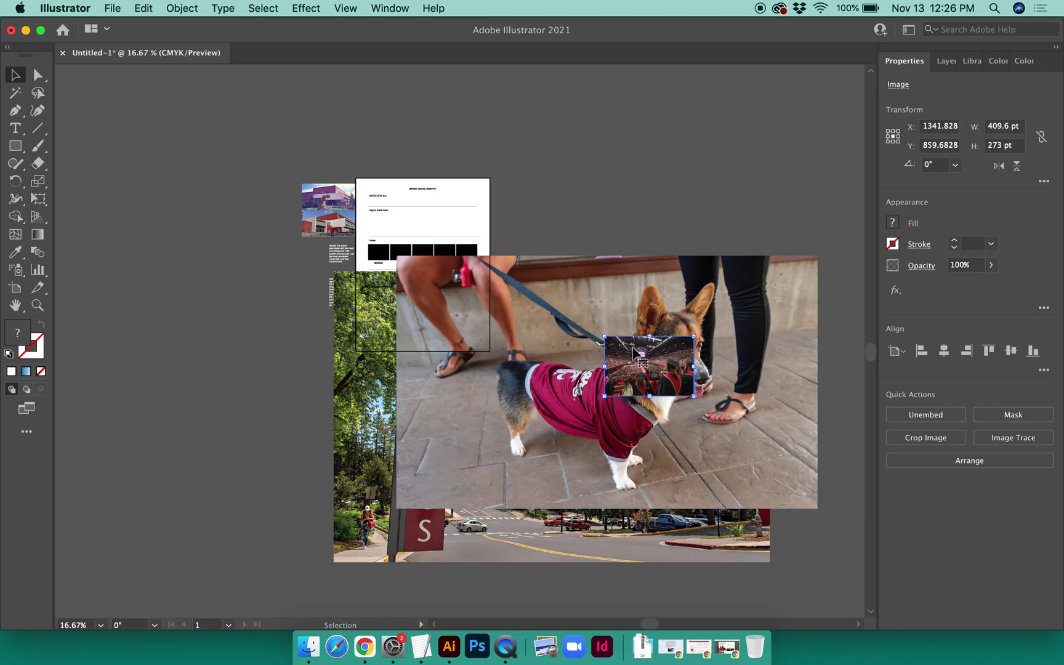
left_click_drag(635, 353, 477, 154)
Scale the corgi and tree-and-street photos together to 20%
left_click(676, 354)
left_click(185, 8)
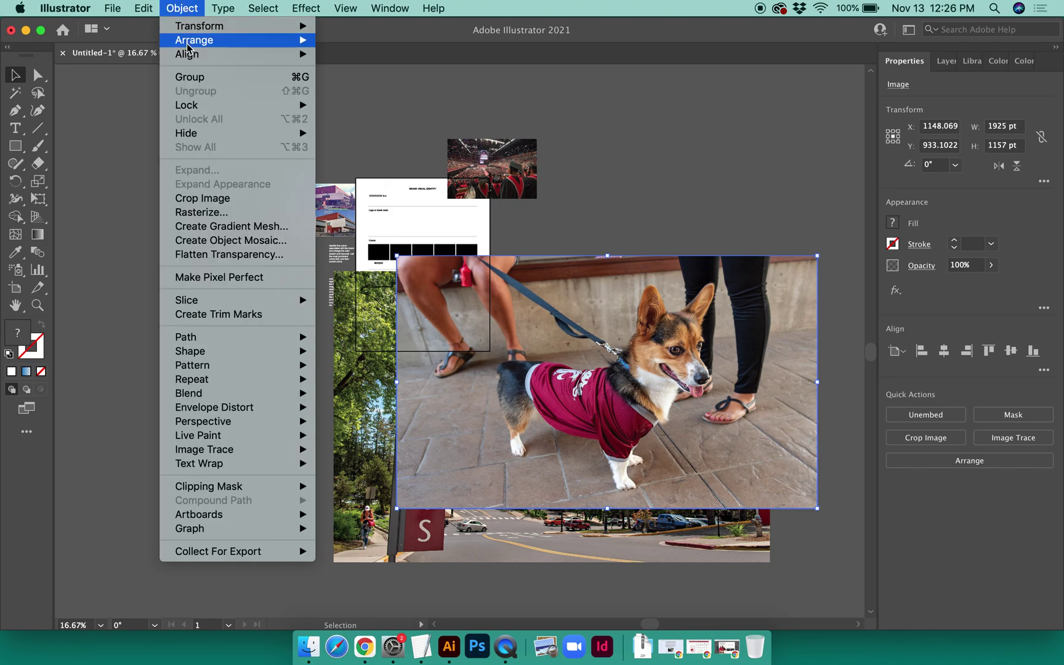
left_click(372, 468)
left_click(372, 456, "shift")
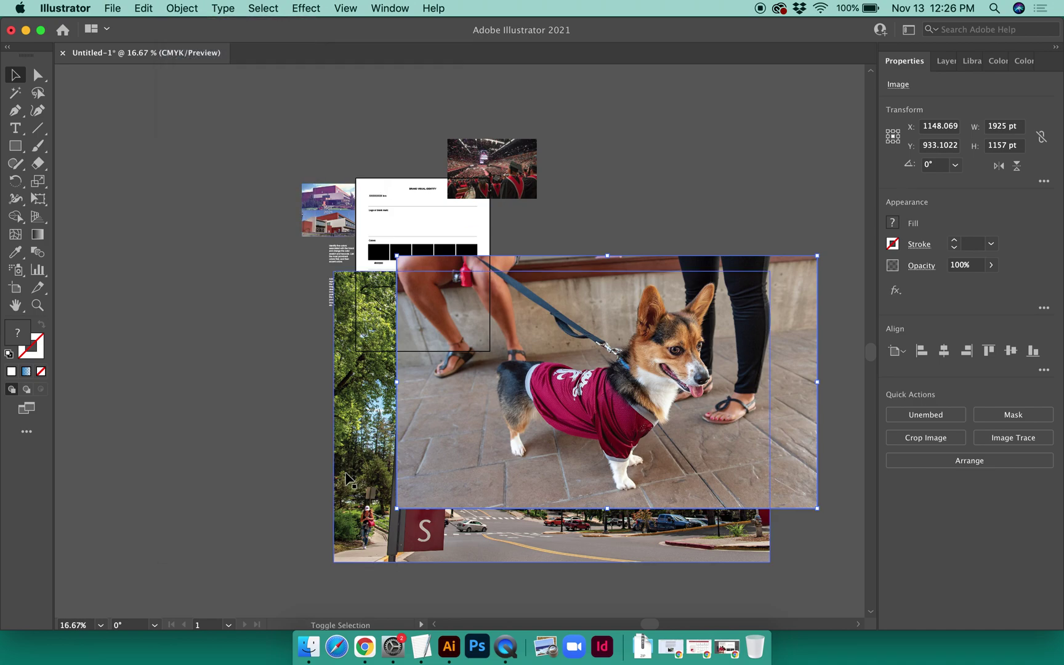
left_click(176, 8)
mouse_move(183, 30)
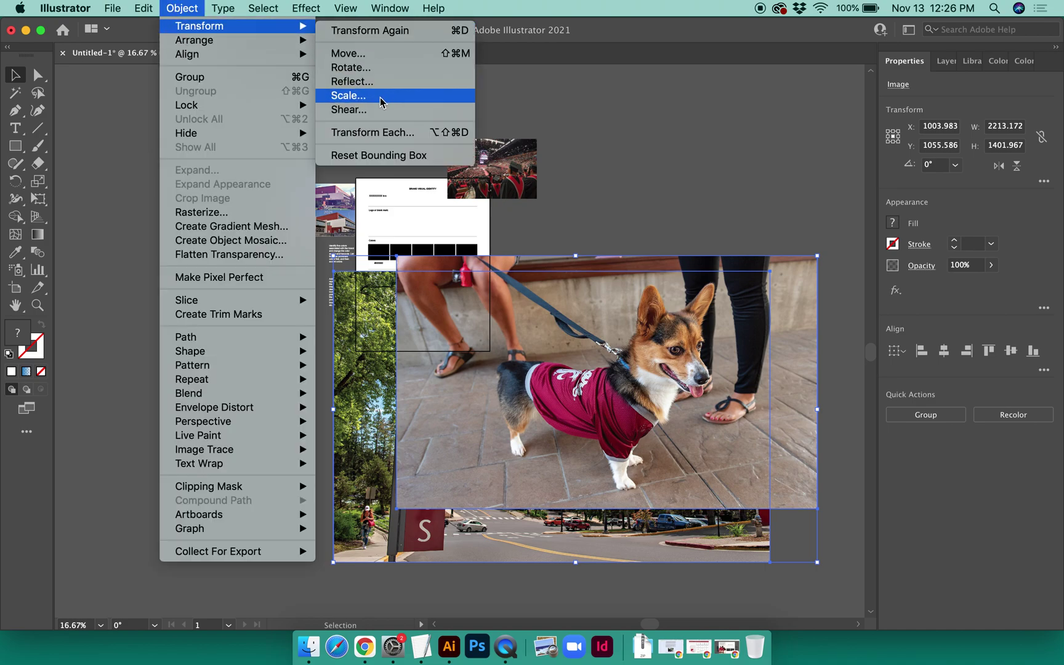
left_click(349, 96)
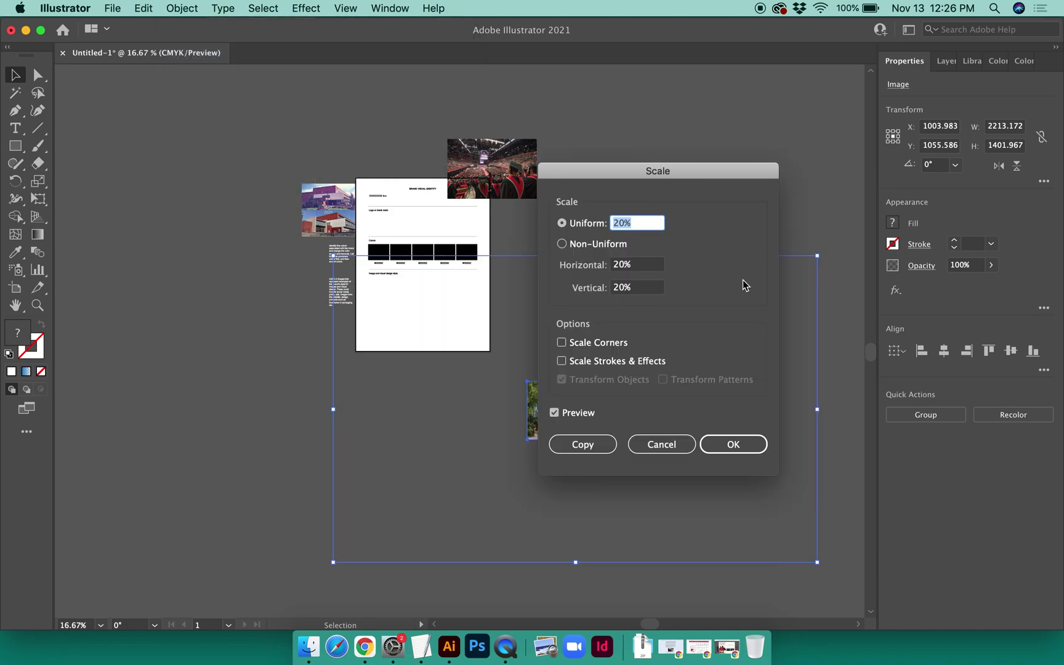
left_click(734, 444)
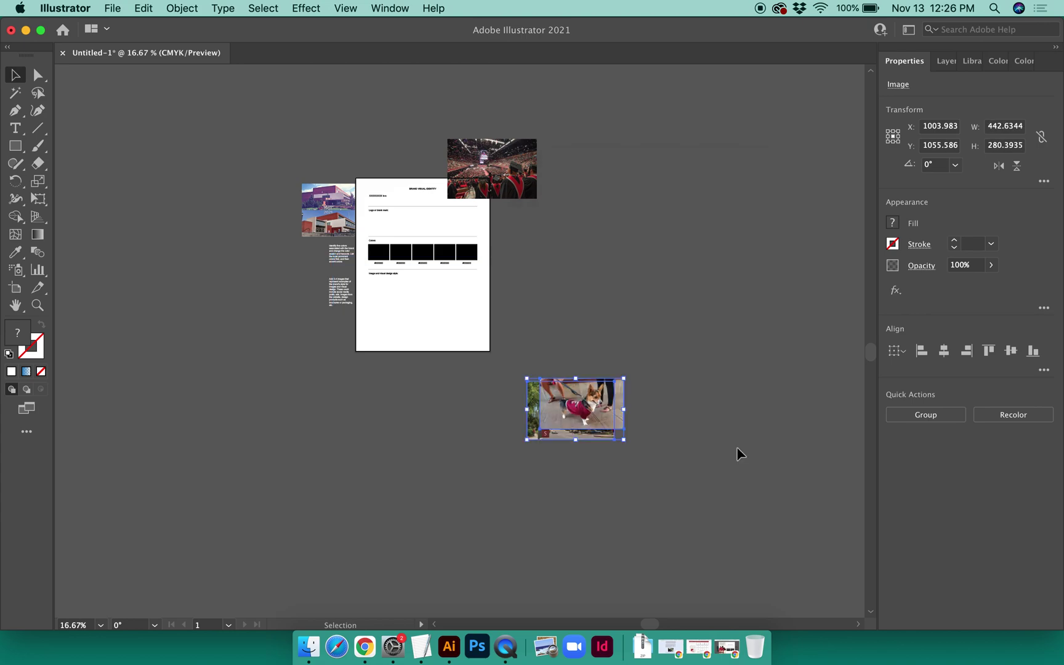
Move the corgi and Go Cougs photos onto the page's lower area
left_click(559, 288)
left_click_drag(601, 410, 478, 313)
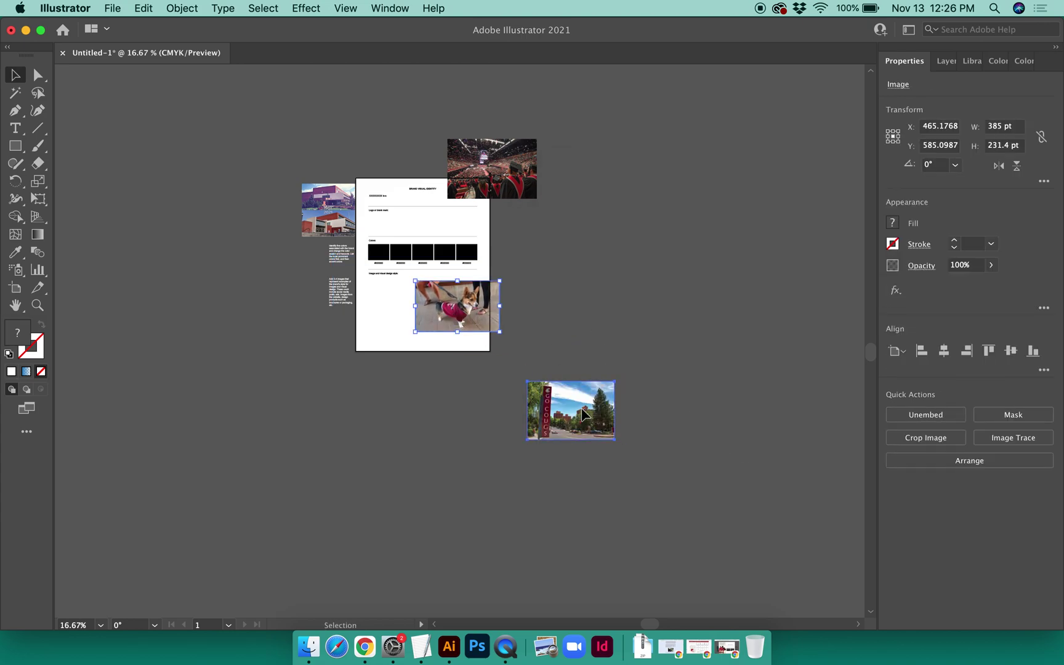
left_click_drag(582, 414, 475, 371)
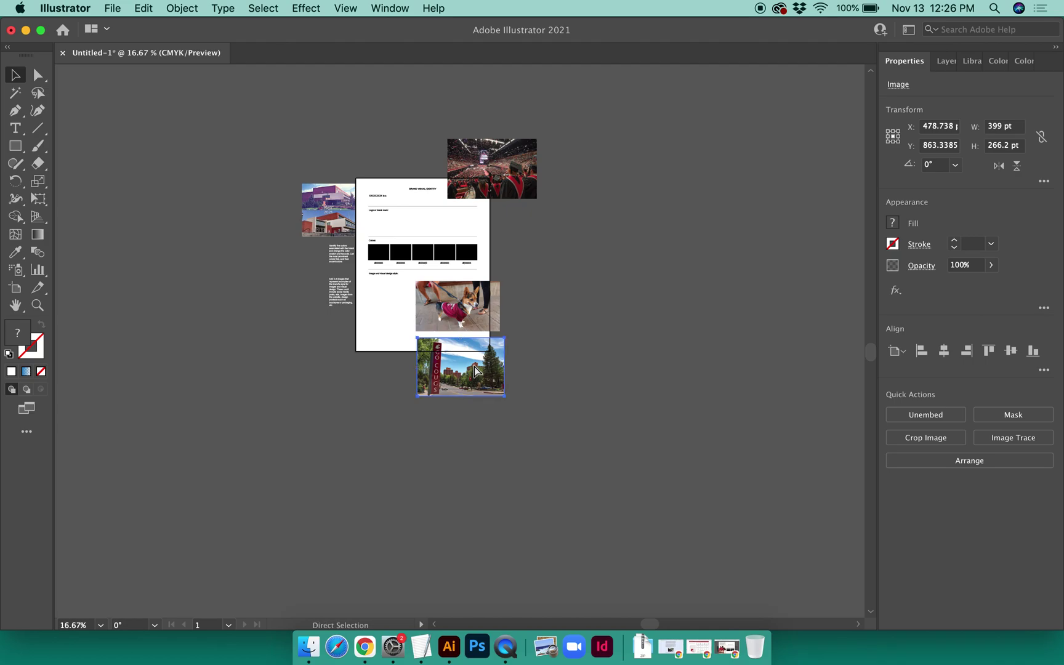
Fit the page in the window, then resize the corgi and Go Cougs photos and set them side by side
key("super+0")
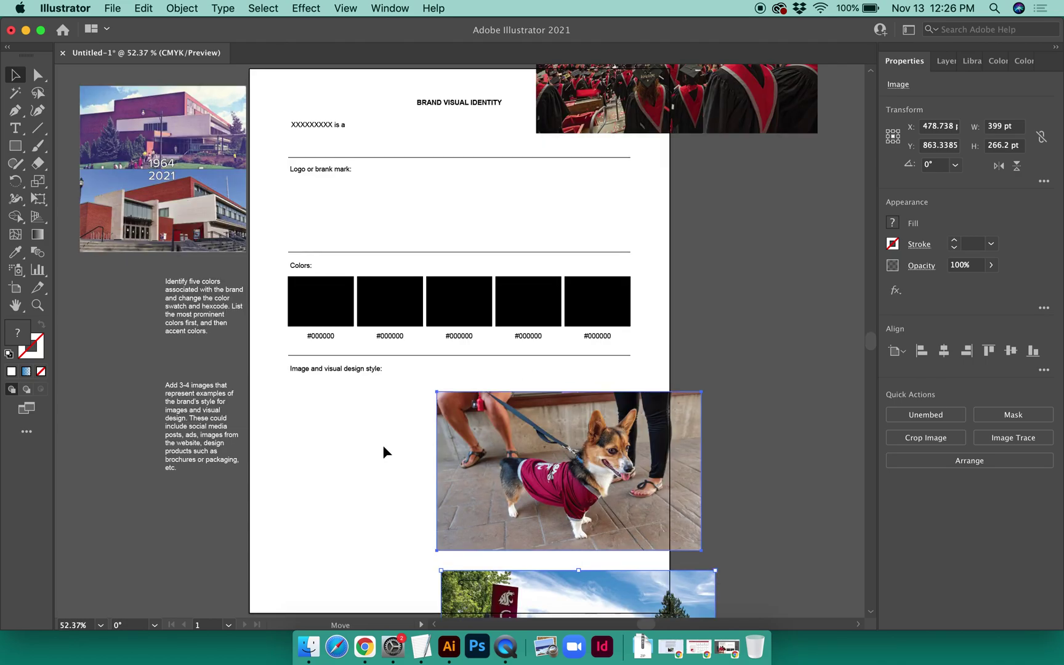
left_click_drag(493, 446, 331, 441)
mouse_move(425, 483)
left_mouse_down()
mouse_move(768, 422)
mouse_move(524, 436)
mouse_move(425, 505)
mouse_move(415, 485)
left_mouse_up()
left_click_drag(529, 542, 435, 485)
left_click_drag(470, 595, 471, 408)
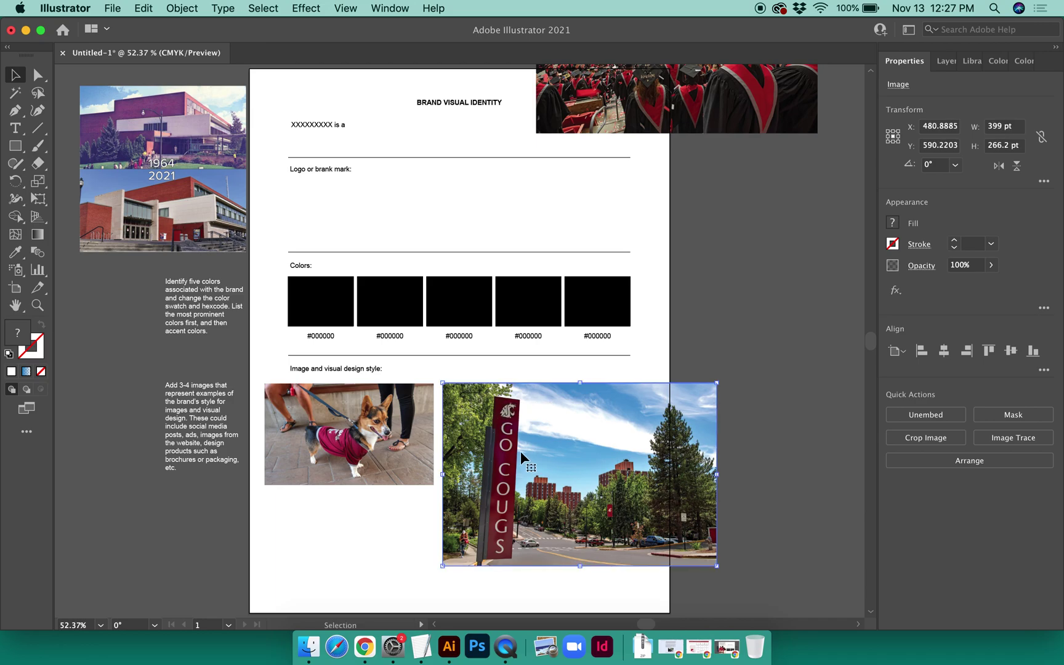
left_click_drag(521, 451, 521, 467)
left_click_drag(717, 583, 262, 381)
Align the tops of the two photos and shift the pair slightly right
left_click(667, 496)
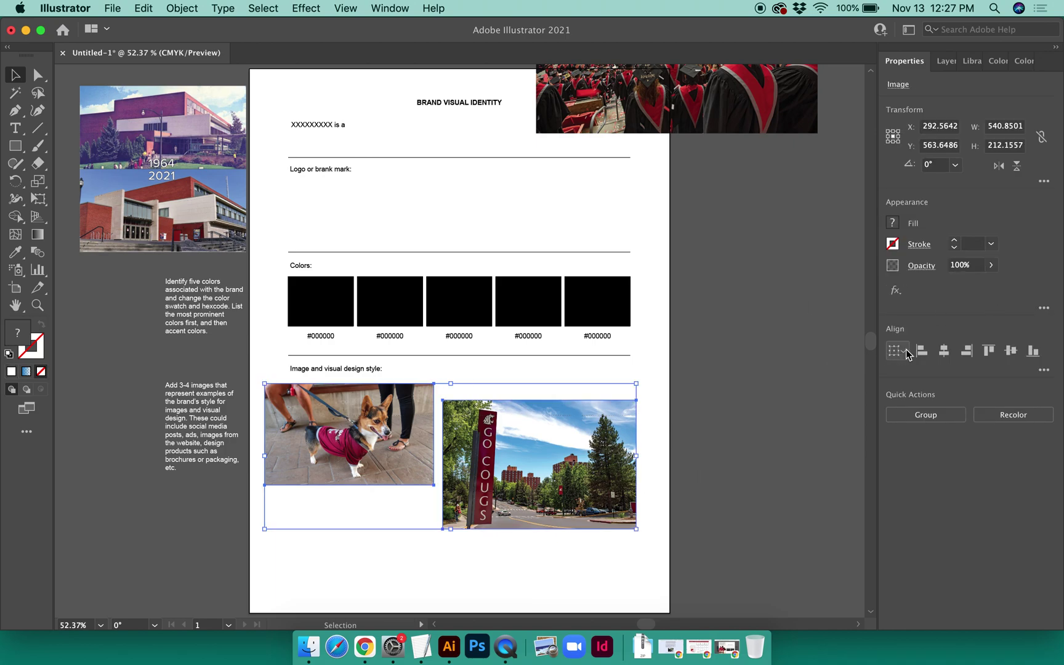
left_click(989, 353)
left_click(707, 401)
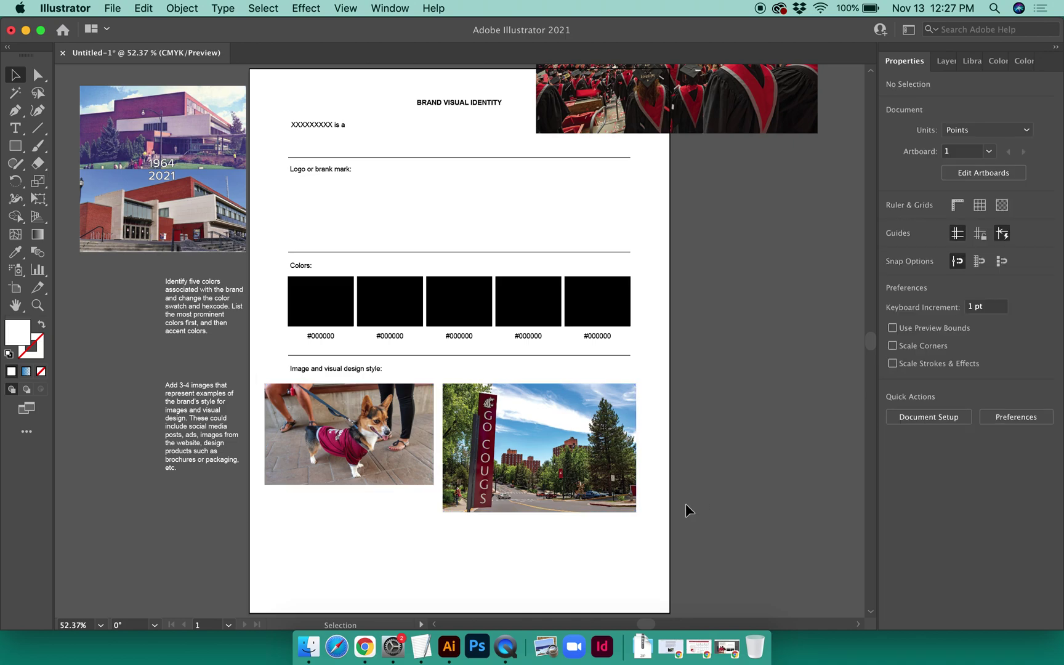
left_click_drag(610, 519, 261, 380)
left_click_drag(352, 439, 366, 439)
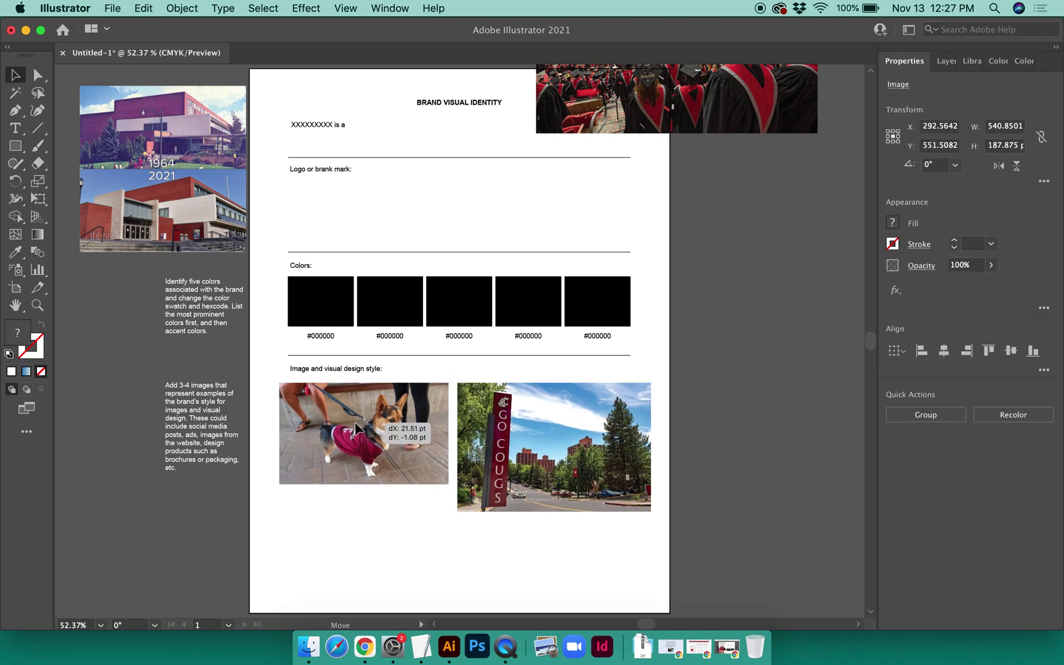
Put the building photo under the corgi photo and shrink both together as the left column
left_click_drag(181, 135, 379, 539)
scroll(432, 524, "down", 4)
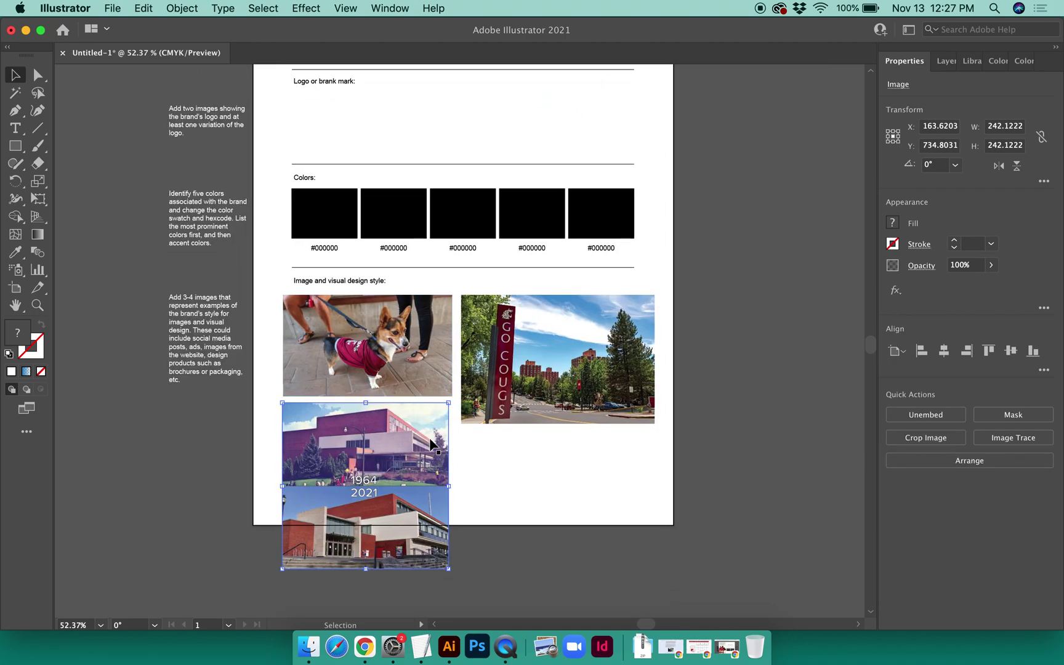
left_click_drag(452, 540, 456, 542)
left_click(394, 308, "shift")
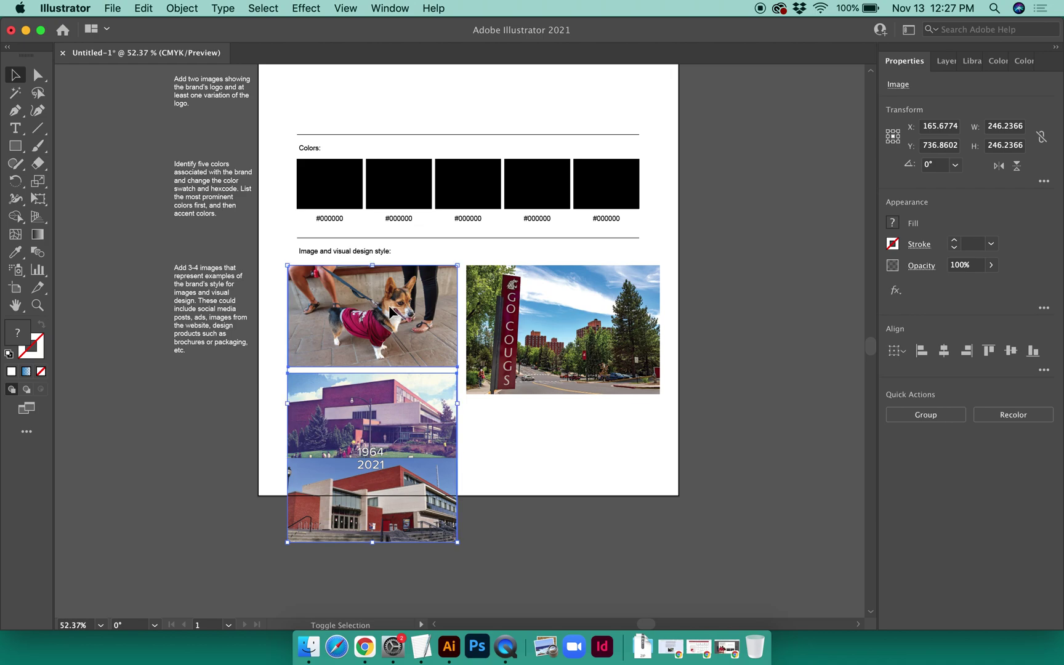
left_click_drag(454, 545, 455, 545)
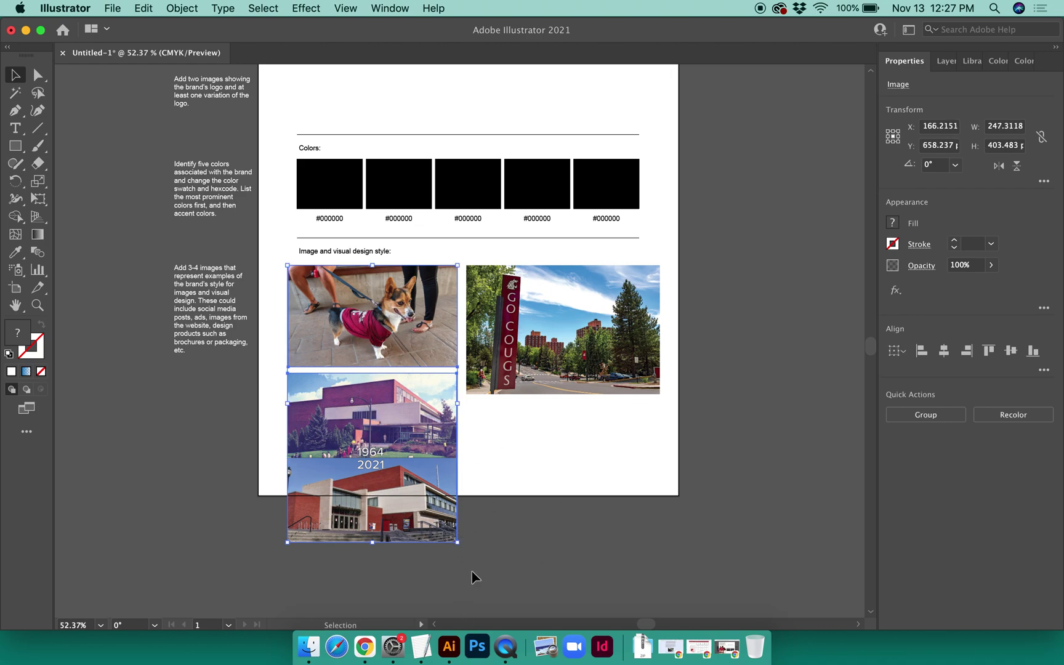
left_click_drag(456, 541, 409, 464)
Place the crowd photo under the Go Cougs photo and shrink both as the right column
left_click_drag(529, 370, 478, 370)
scroll(722, 321, "up", 3)
left_click_drag(712, 173, 571, 445)
left_click_drag(682, 580, 459, 368)
left_click(616, 556)
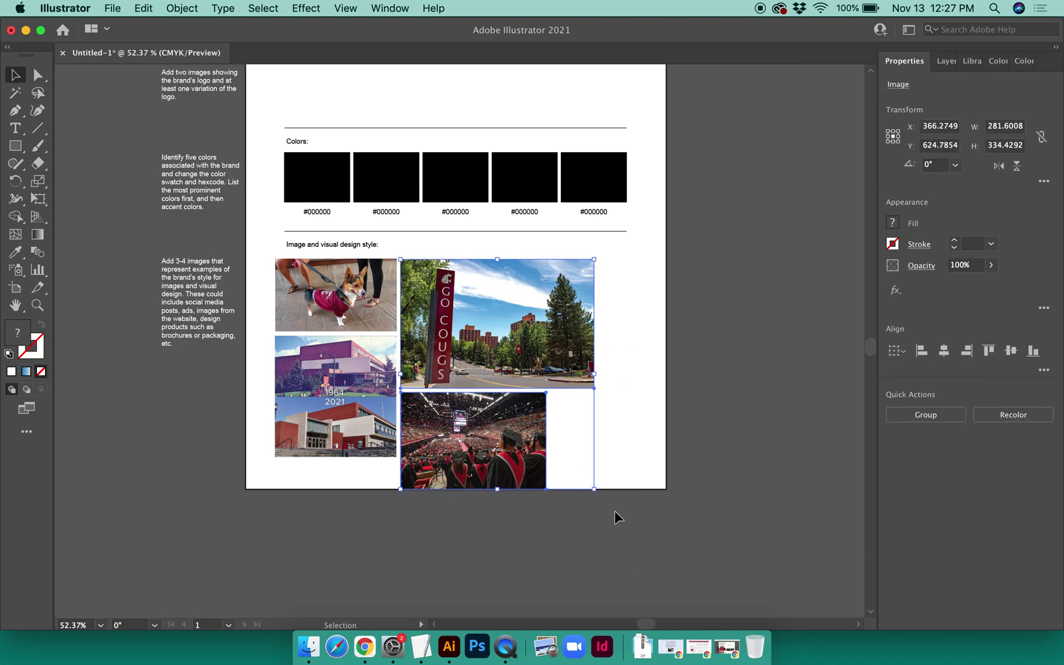
left_click_drag(593, 490, 271, 256)
Shift the whole four-photo grid slightly right
left_click(617, 367)
left_click_drag(316, 302, 328, 303)
left_click(342, 515)
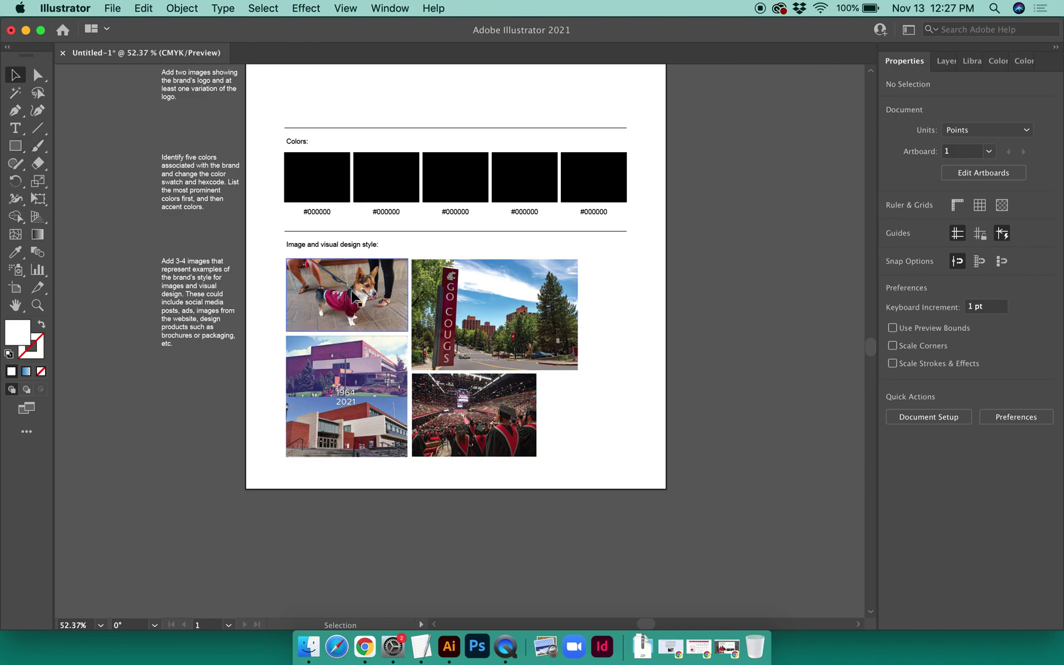
Zoom in and draw a no-fill square positioned over the dog in the corgi photo
key("super+1")
scroll(352, 296, "left", 3)
scroll(352, 297, "up", 2)
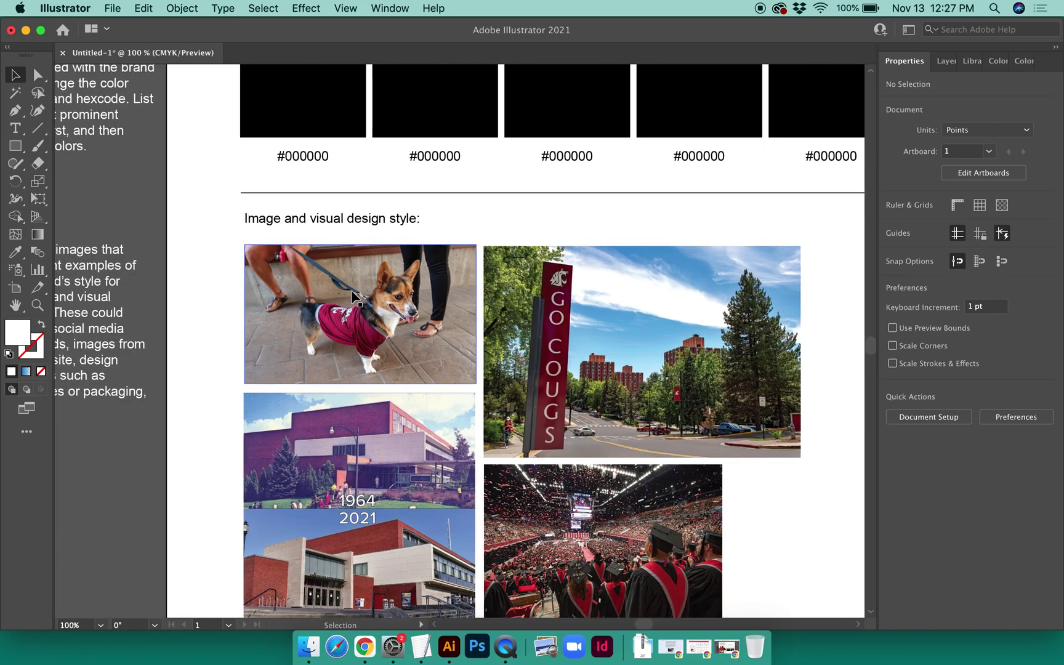
key("super+equal")
scroll(352, 297, "left", 2)
scroll(351, 297, "up", 2)
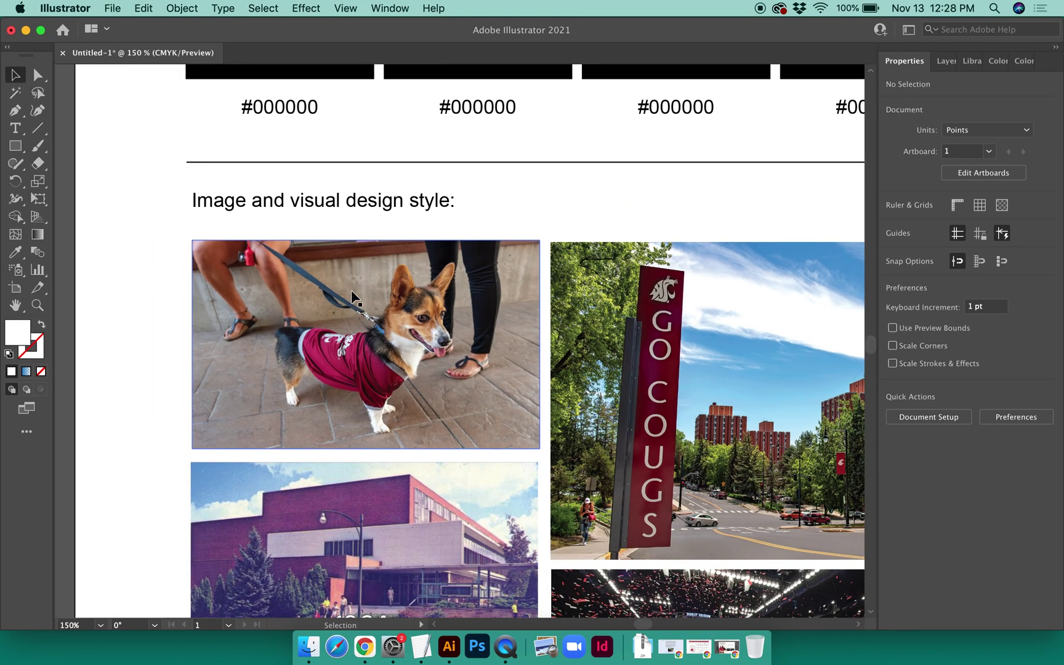
left_click(15, 146)
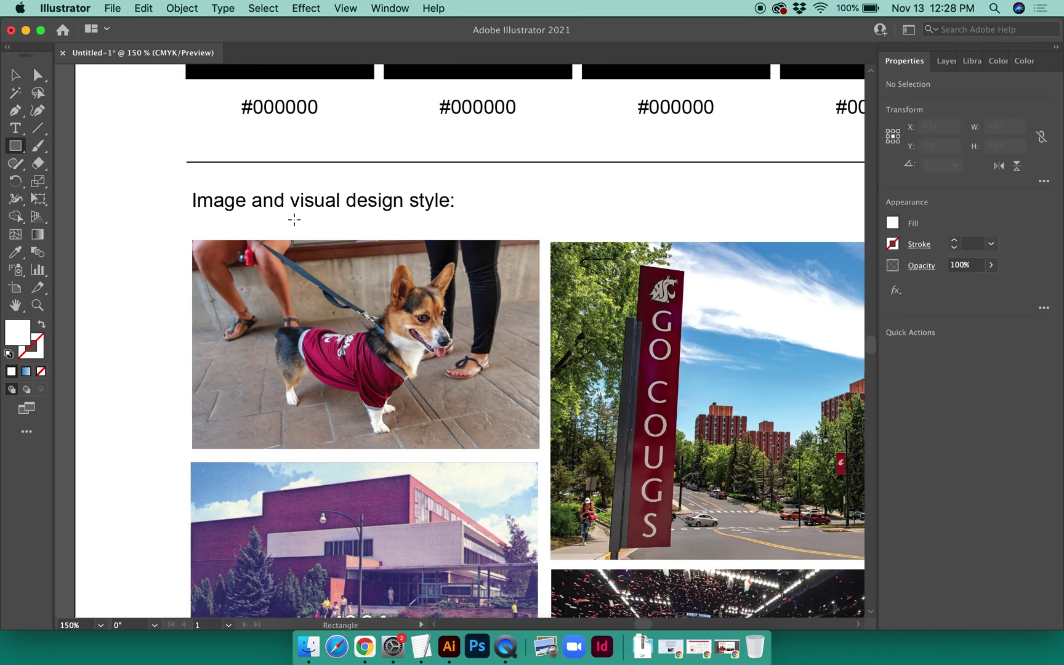
left_click_drag(255, 248, 458, 399)
key("v")
left_click_drag(376, 361, 384, 357)
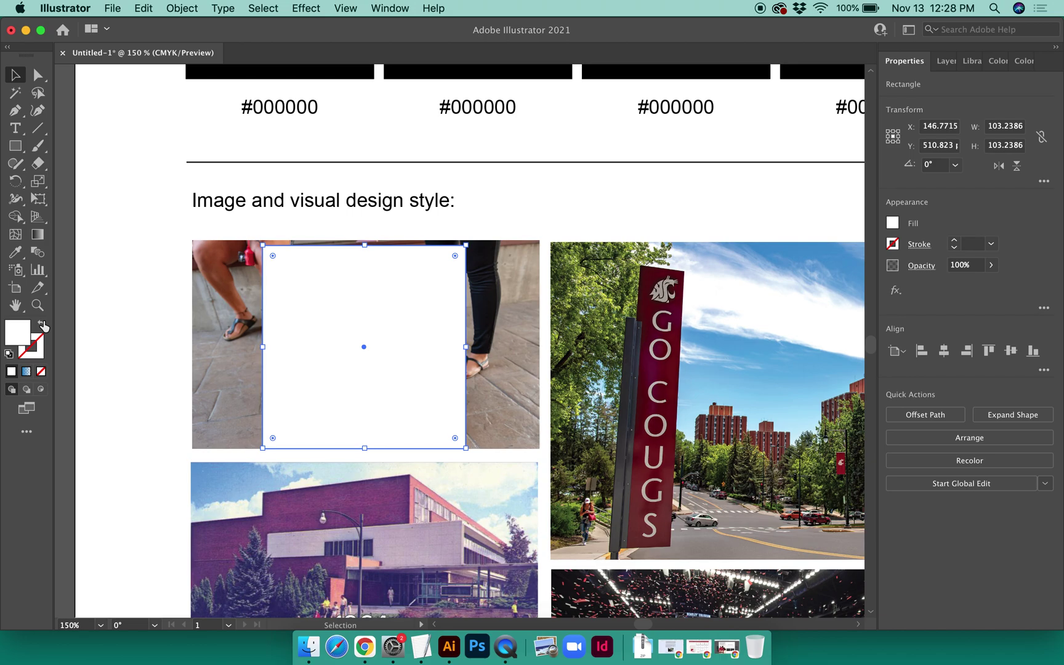
left_click(42, 324)
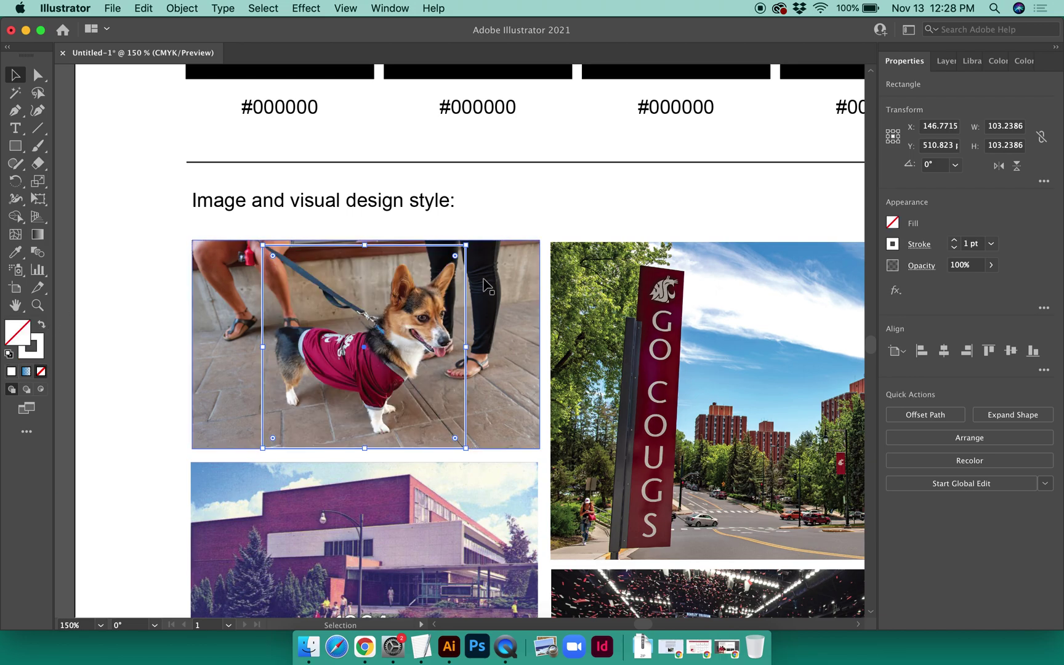
key("Up")
key("Up")
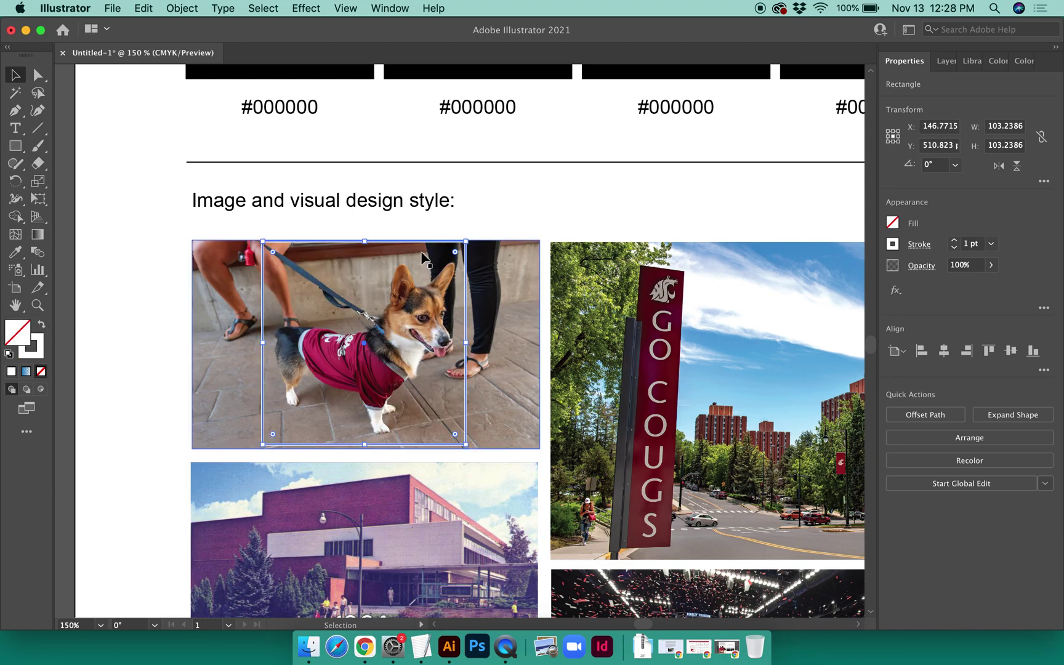
Select the photo with the square and make a clipping mask, cropping it to 103.24 × 103.24 pt
left_click(234, 264, "shift")
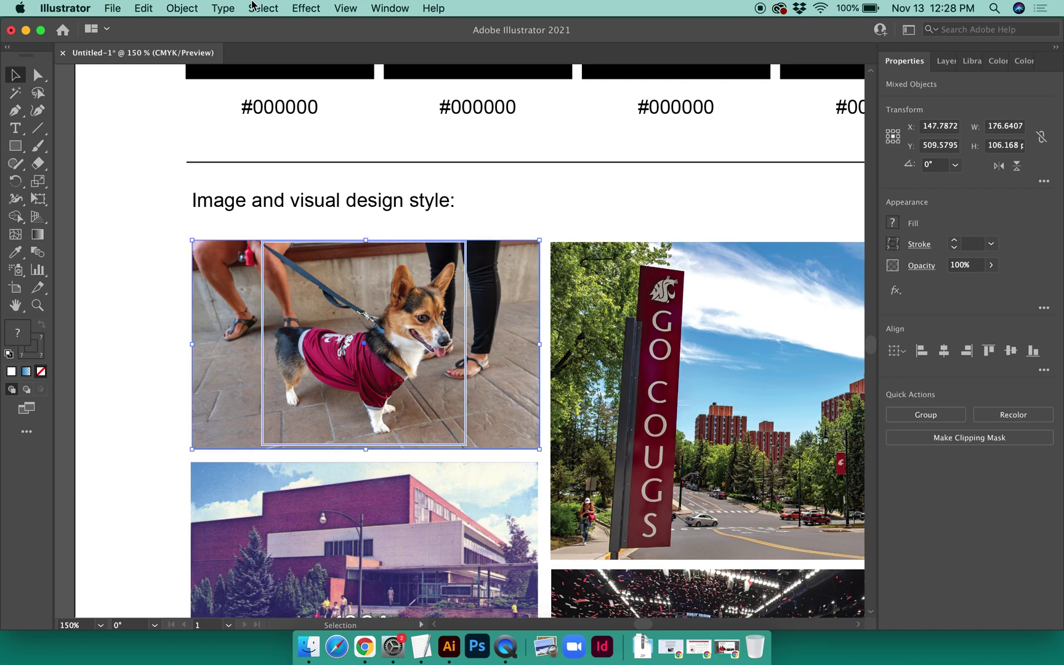
left_click(182, 8)
mouse_move(257, 490)
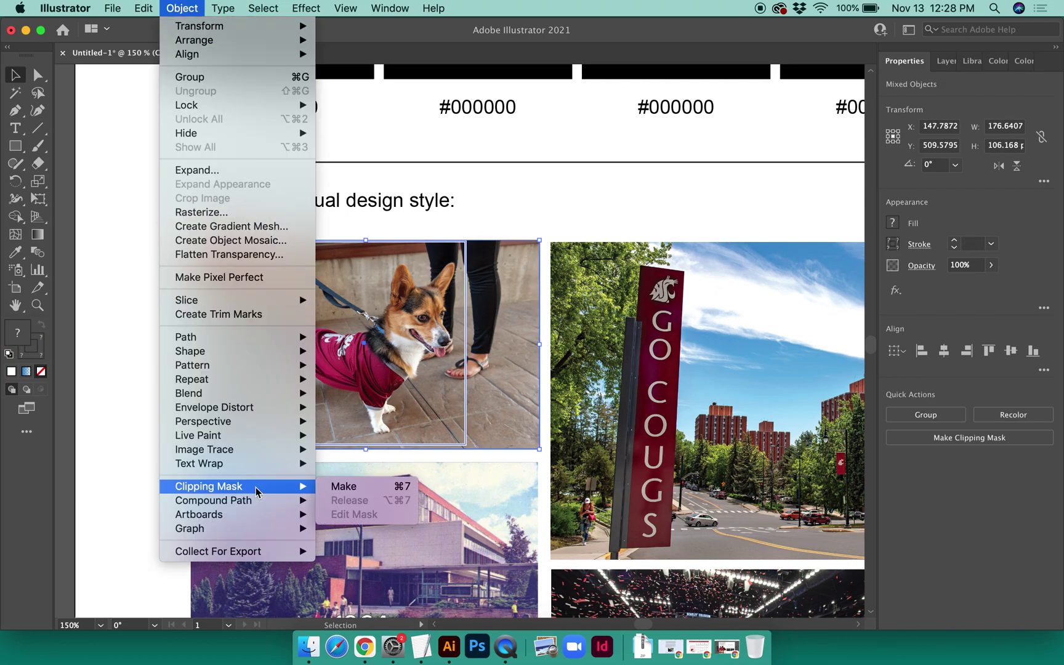
left_click(345, 490)
left_click(174, 306)
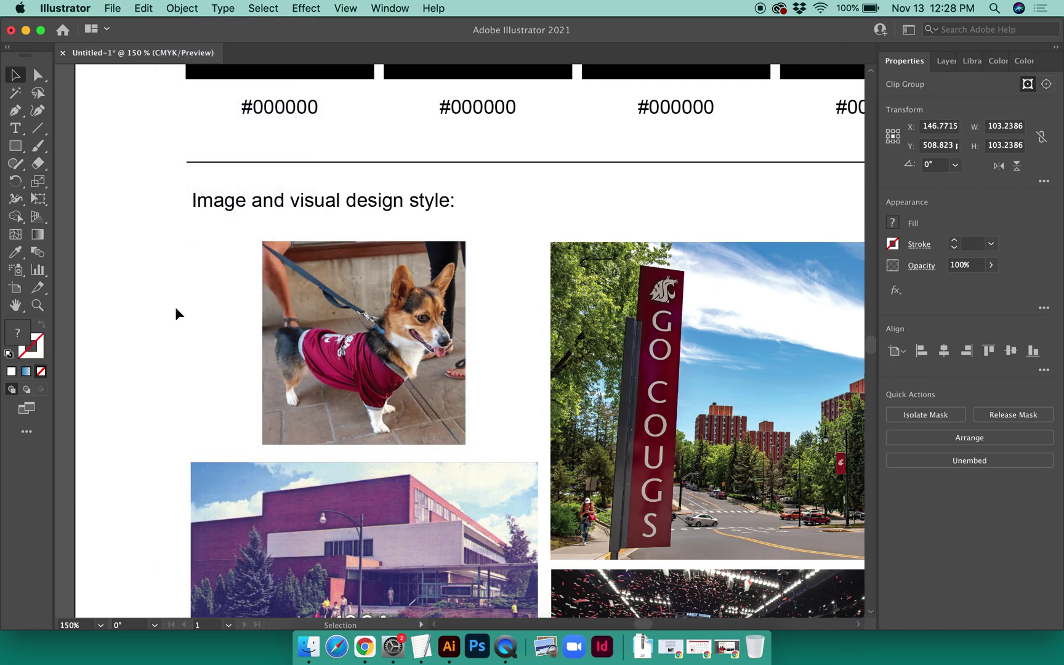